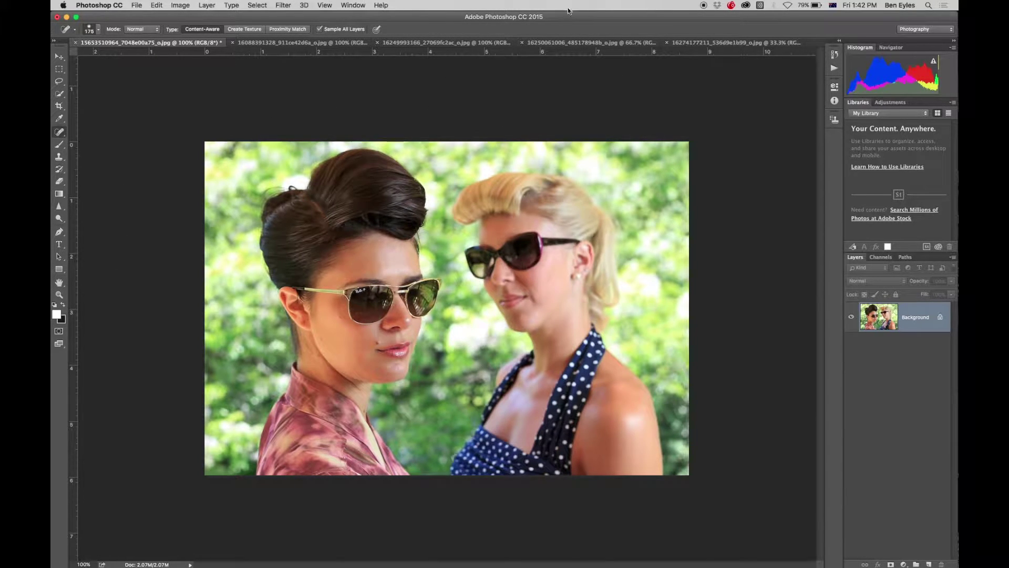
Open the file information of the photo of the two women in sunglasses, examine its description, and close the dialog
click(137, 5)
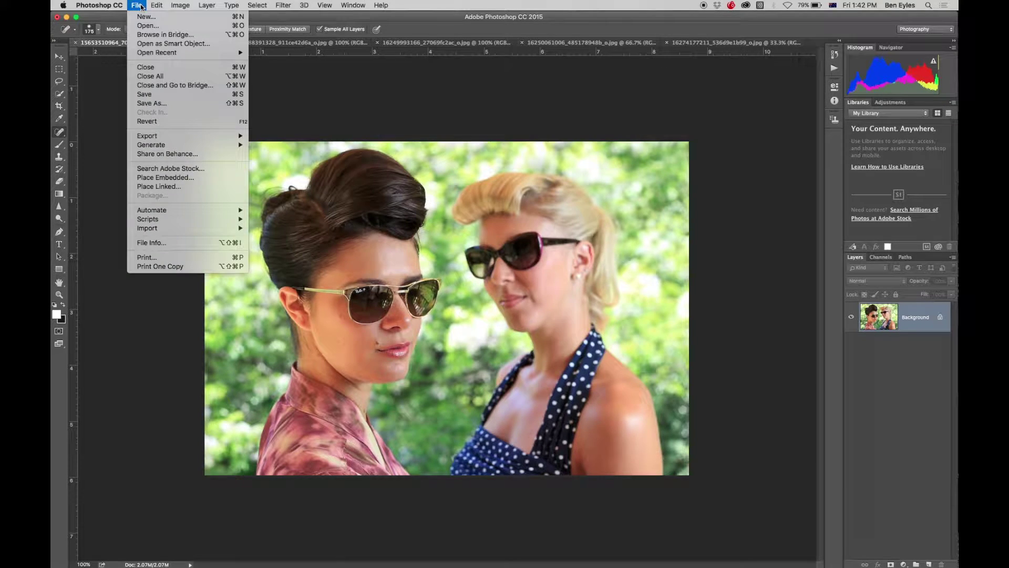
click(238, 245)
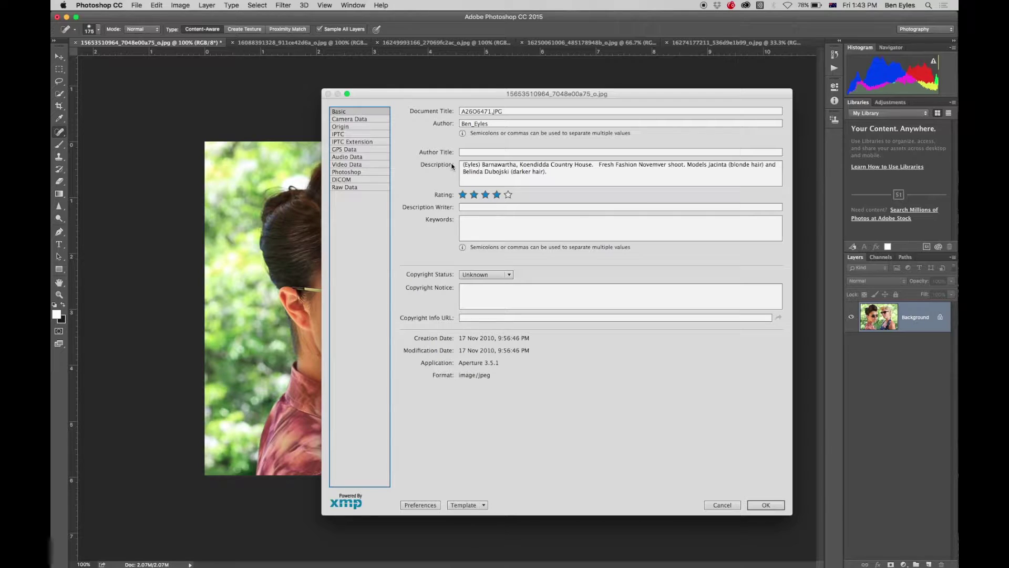
click(584, 164)
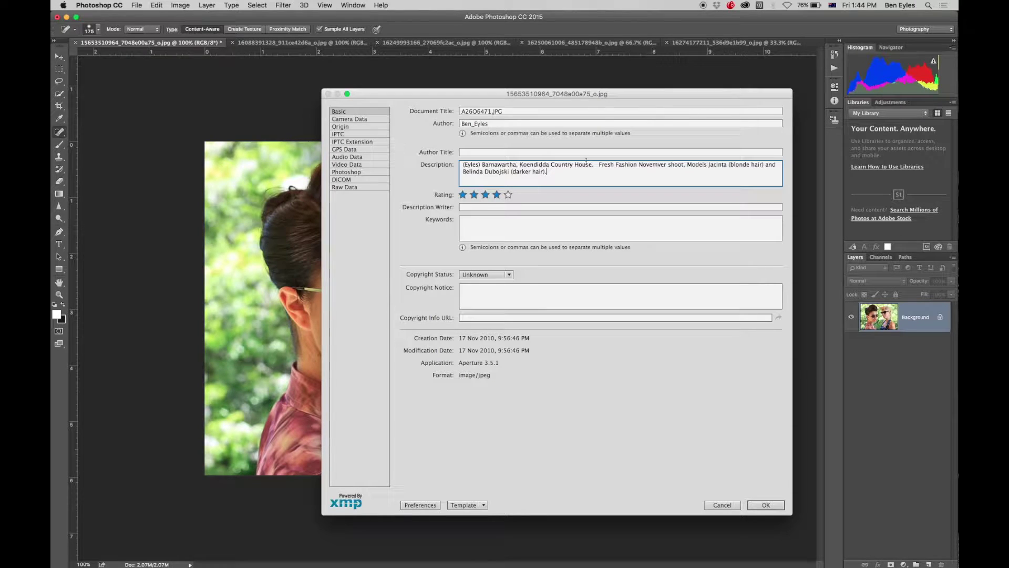
click(672, 183)
drag(605, 93, 754, 86)
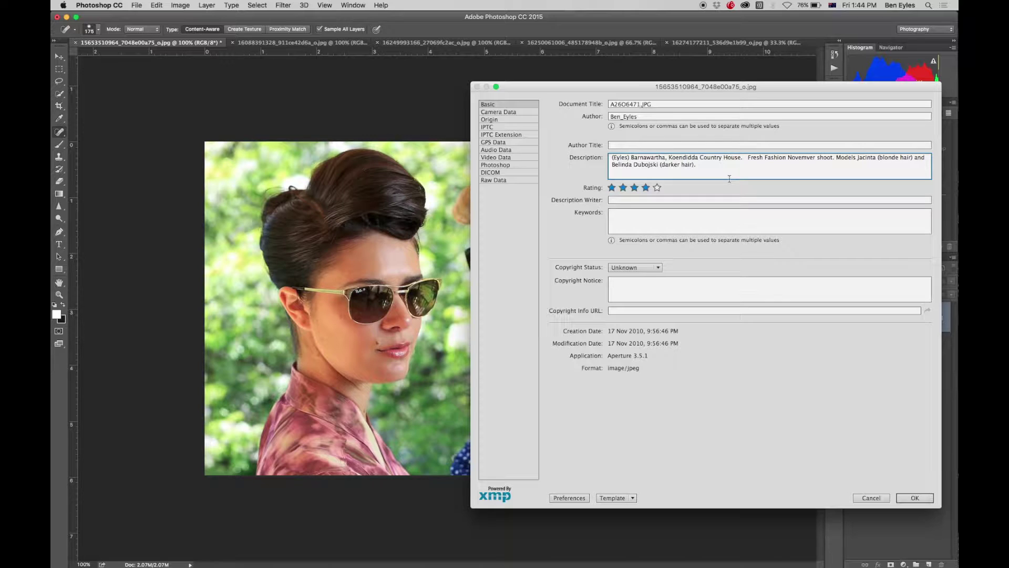
drag(714, 89, 664, 80)
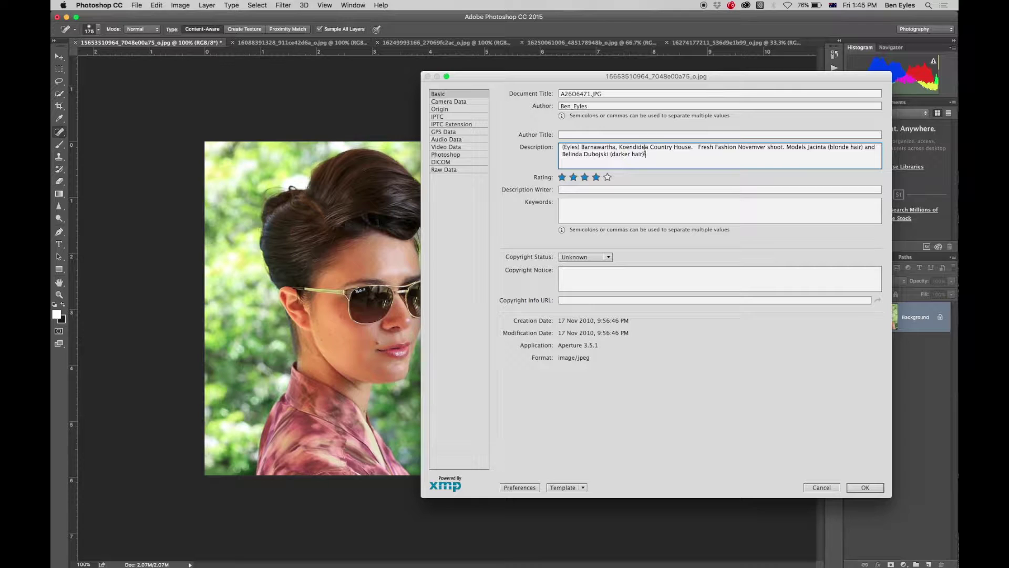
drag(680, 153, 559, 129)
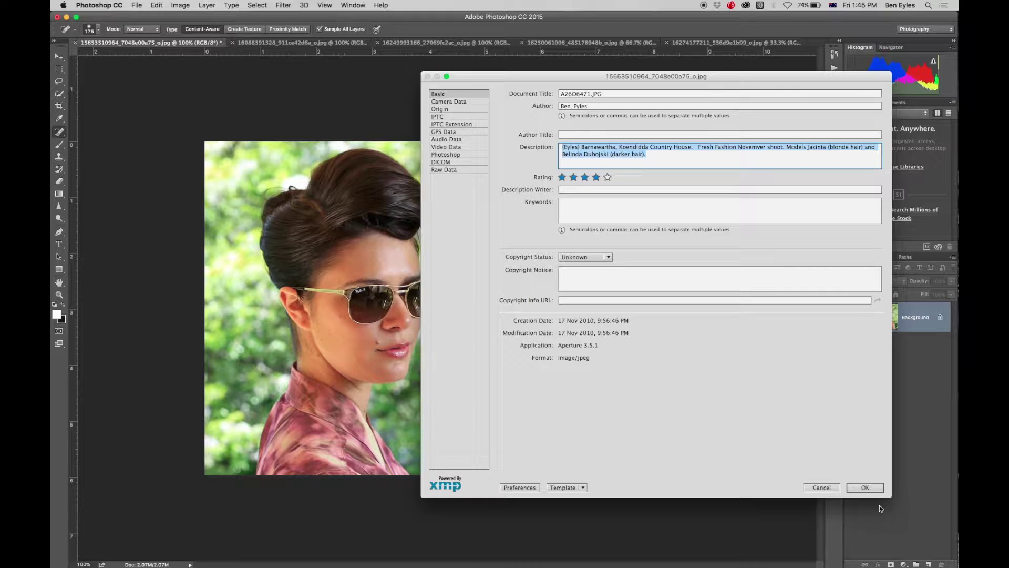
click(875, 488)
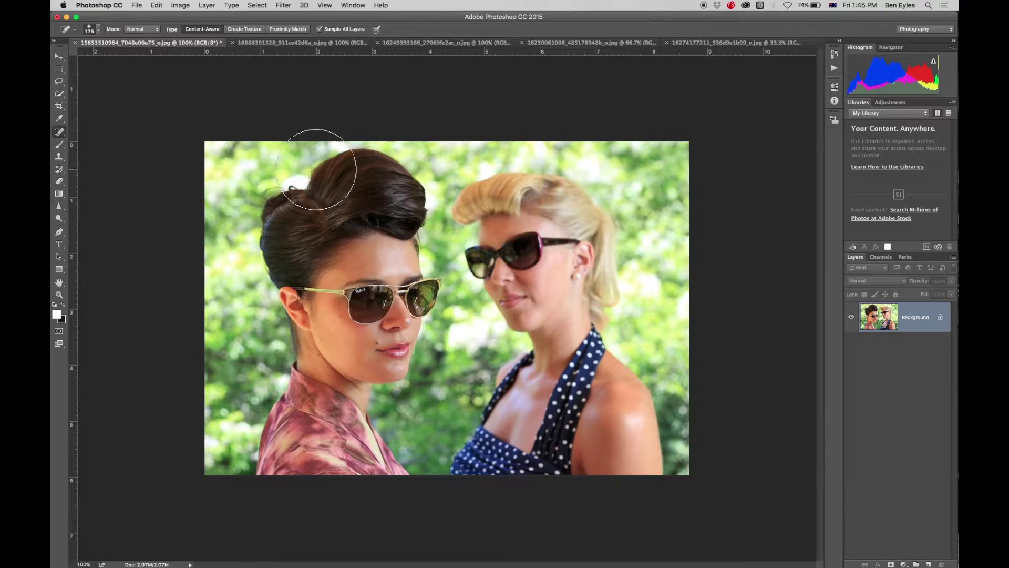
Switch to the plated samosa photo, read the description in its file information, and close the dialog
click(267, 43)
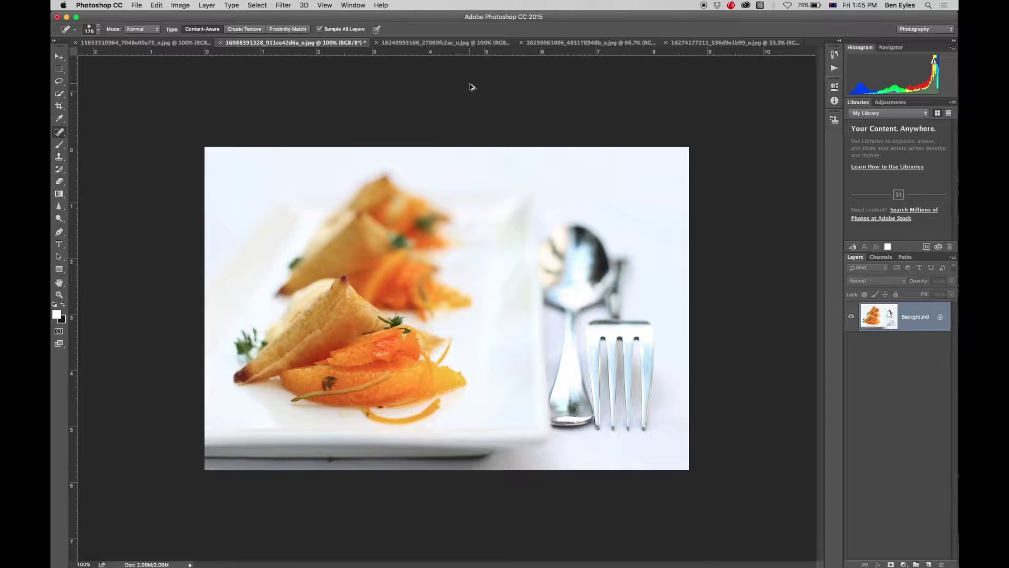
key(super+alt+shift+i)
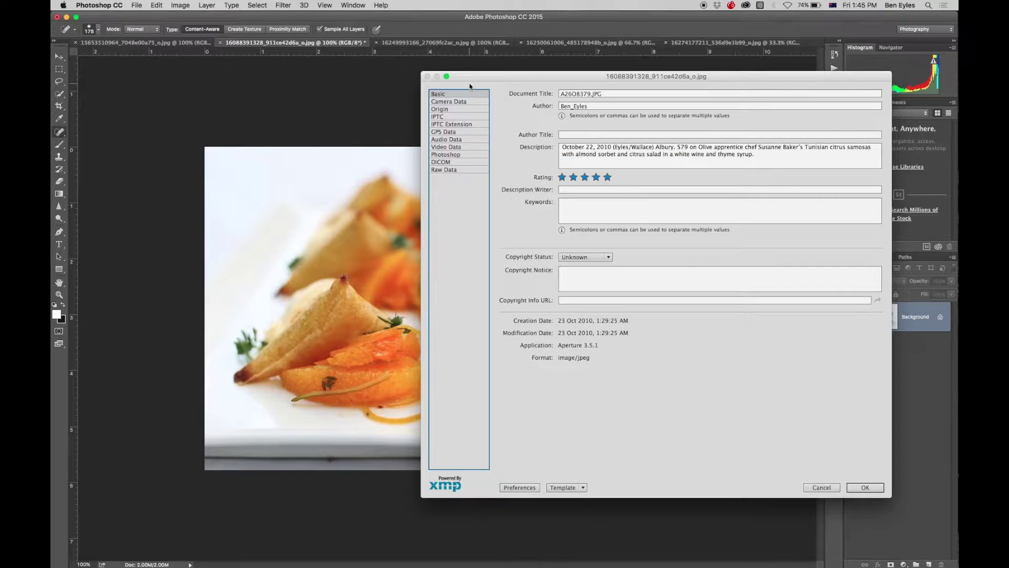
drag(557, 77, 509, 67)
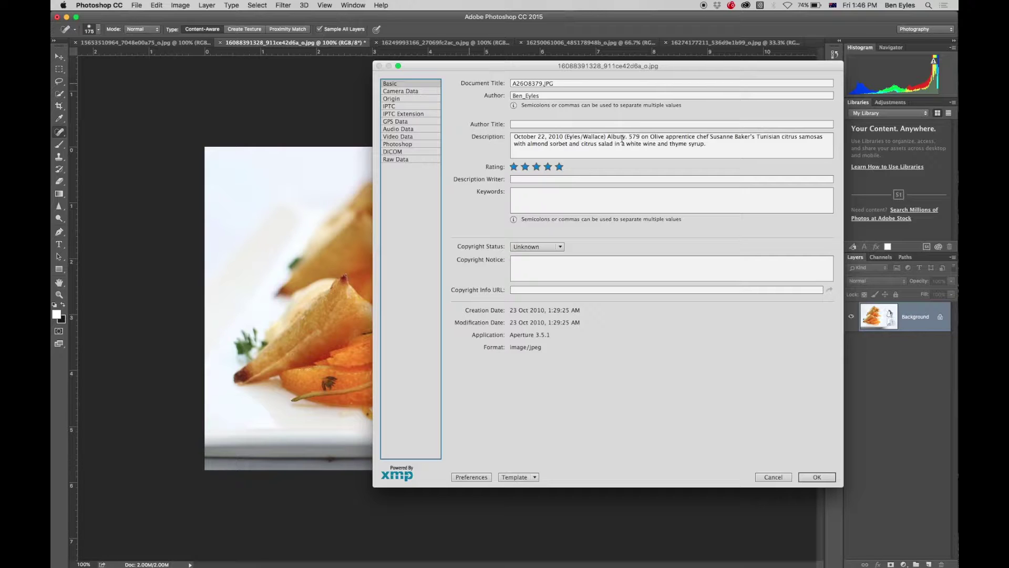
key(Return)
Switch to the photo of the woman holding the Parrot Tricks book and read its basic file information
click(452, 43)
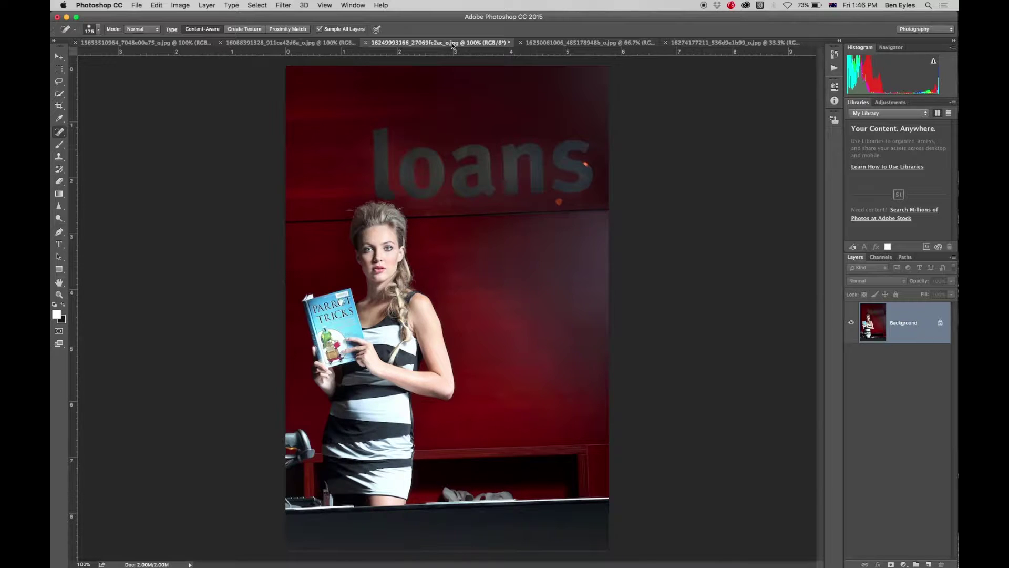
click(138, 5)
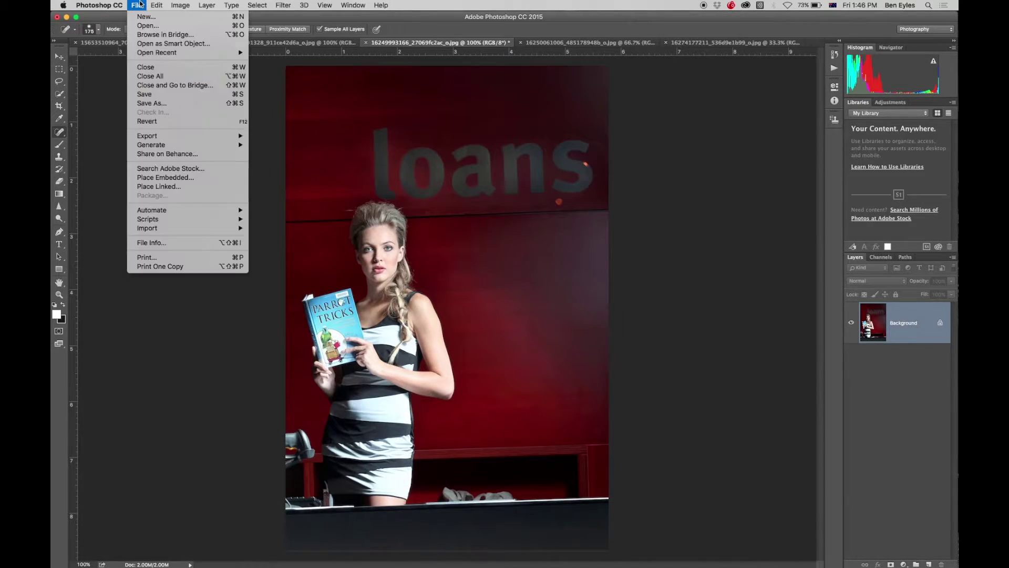
click(152, 243)
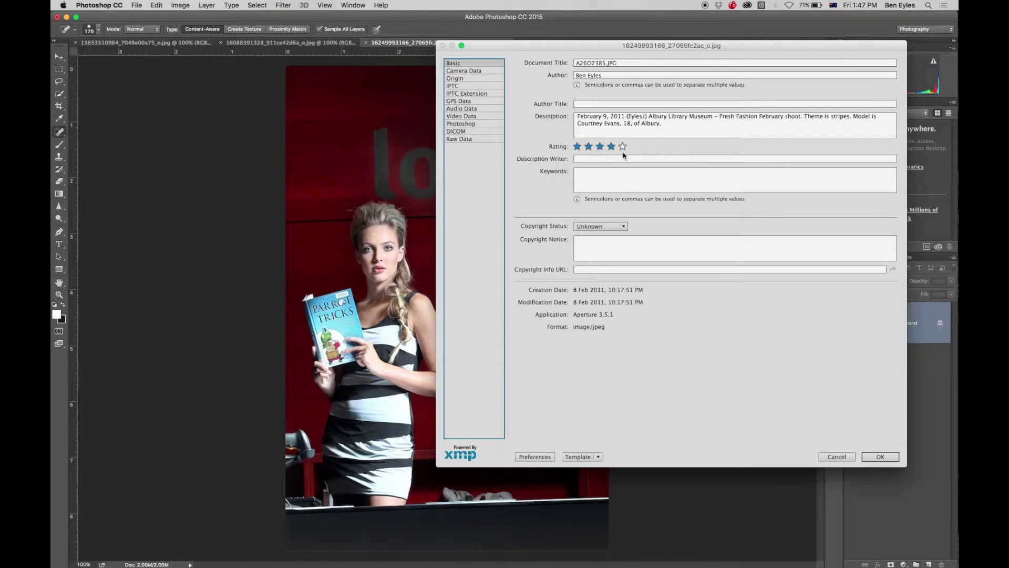
Review the book photo's Camera Data, Origin, IPTC Extension, GPS Data and Video Data metadata, and close the dialog
click(464, 71)
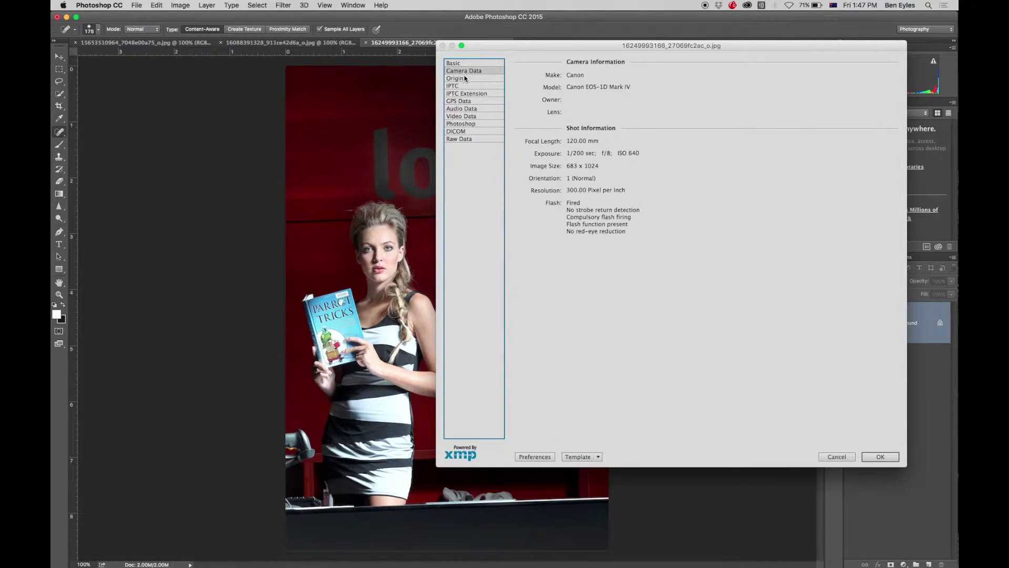
click(456, 78)
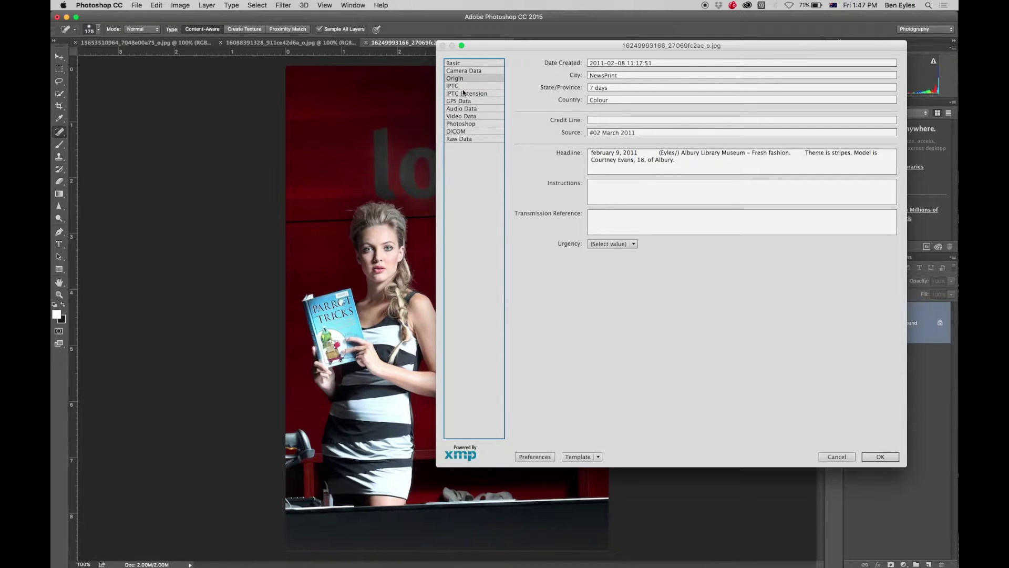
click(462, 91)
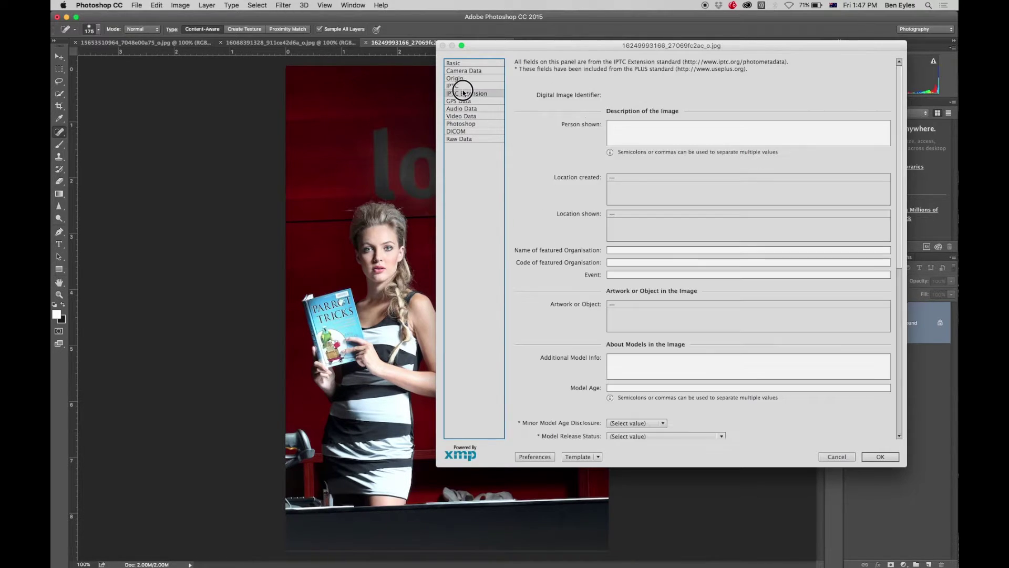
click(466, 101)
click(466, 116)
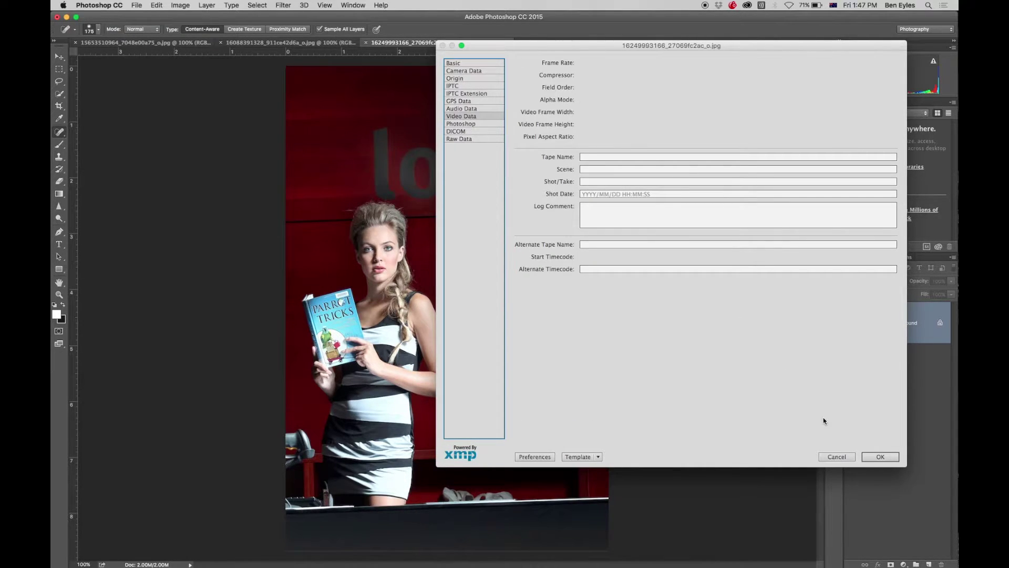
click(876, 457)
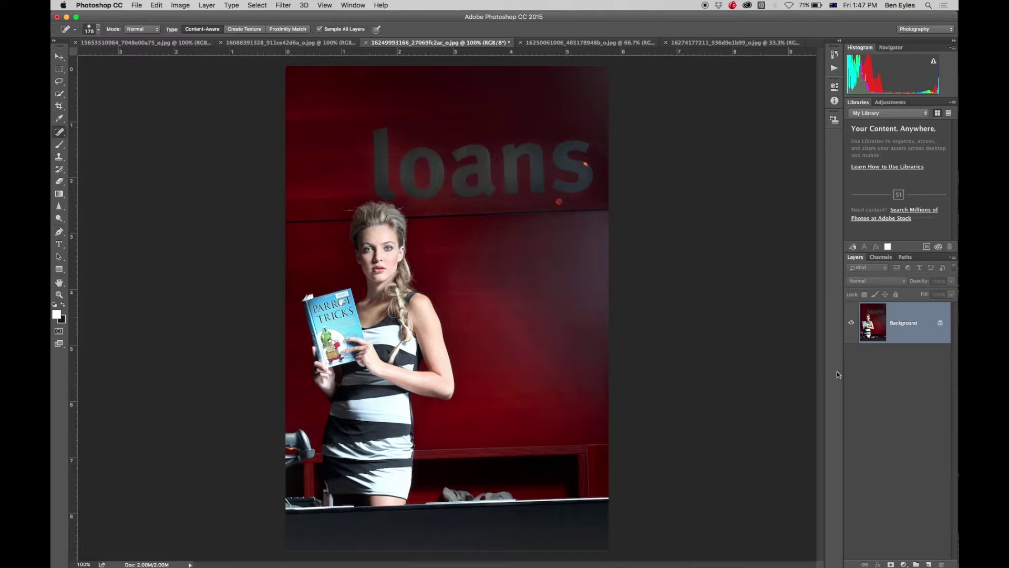
Switch to the attacking dog photo, read its full file description including the note at the end, and close the dialog
click(604, 39)
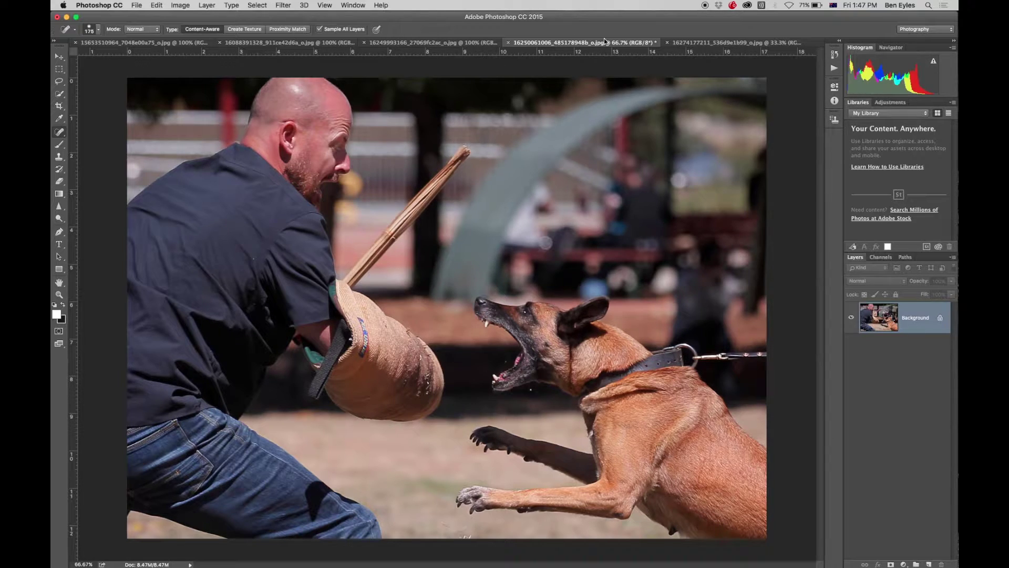
key(super+alt+shift+i)
click(476, 62)
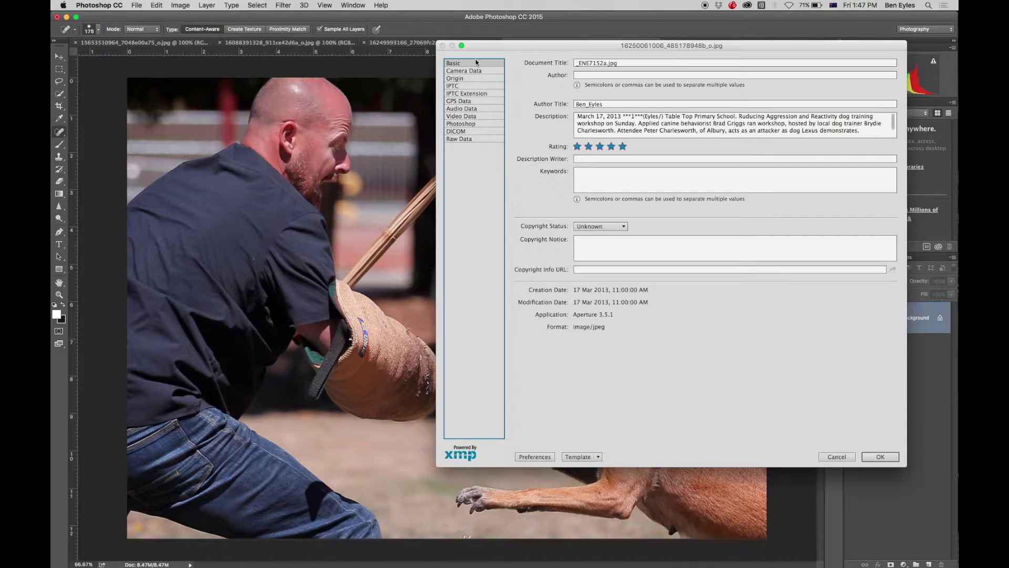
triple_click(635, 135)
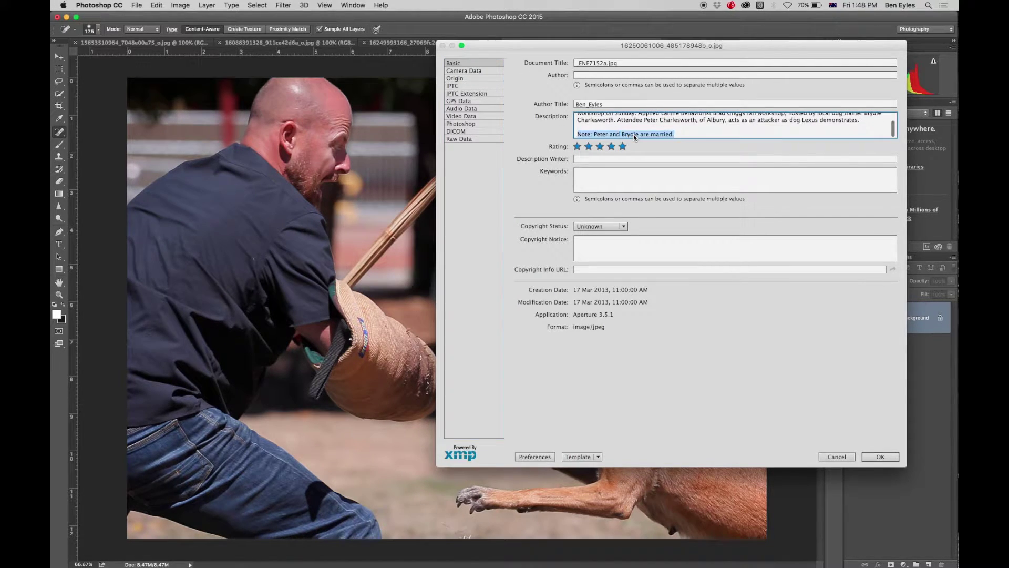
click(635, 136)
scroll(635, 137, up, 3)
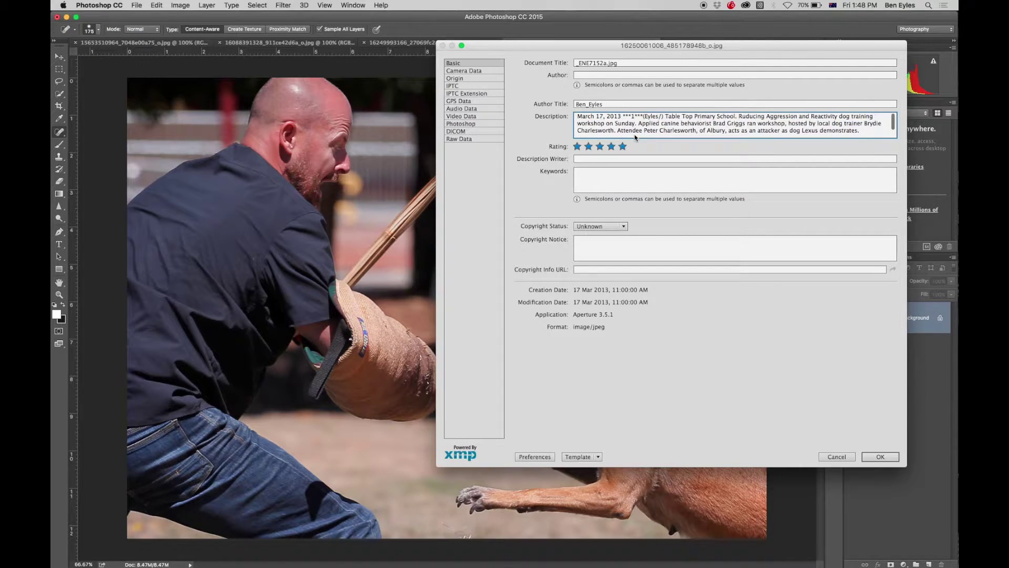
drag(642, 115, 624, 114)
click(892, 457)
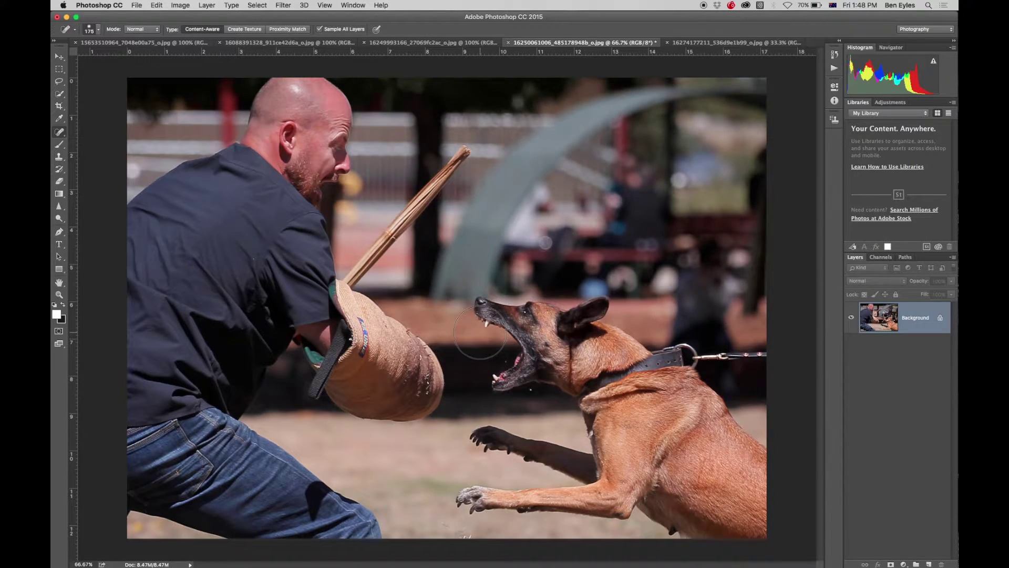
Open the football photo's file information and enlarge the dialog to read the whole description
click(718, 42)
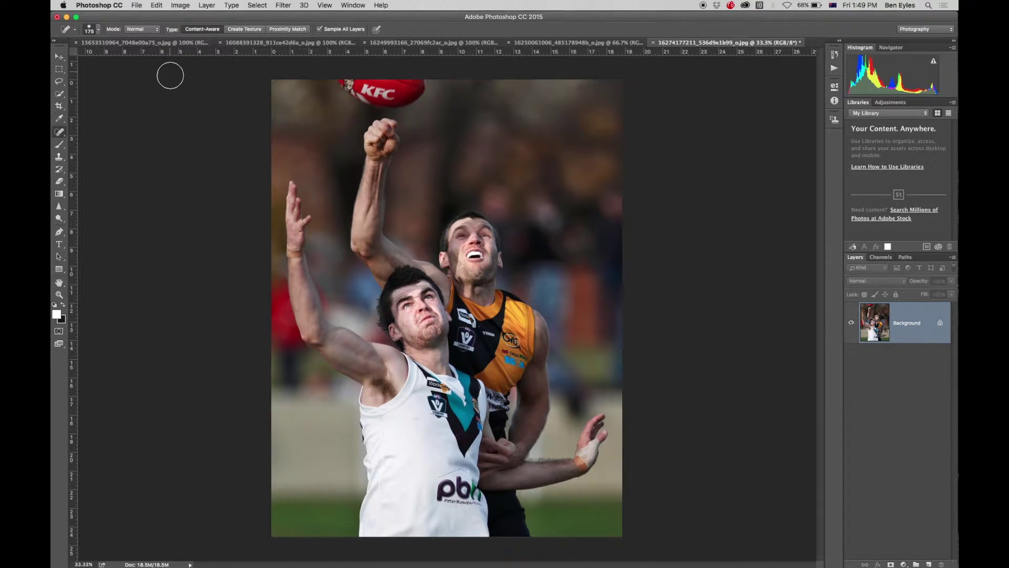
key(alt+shift+super+i)
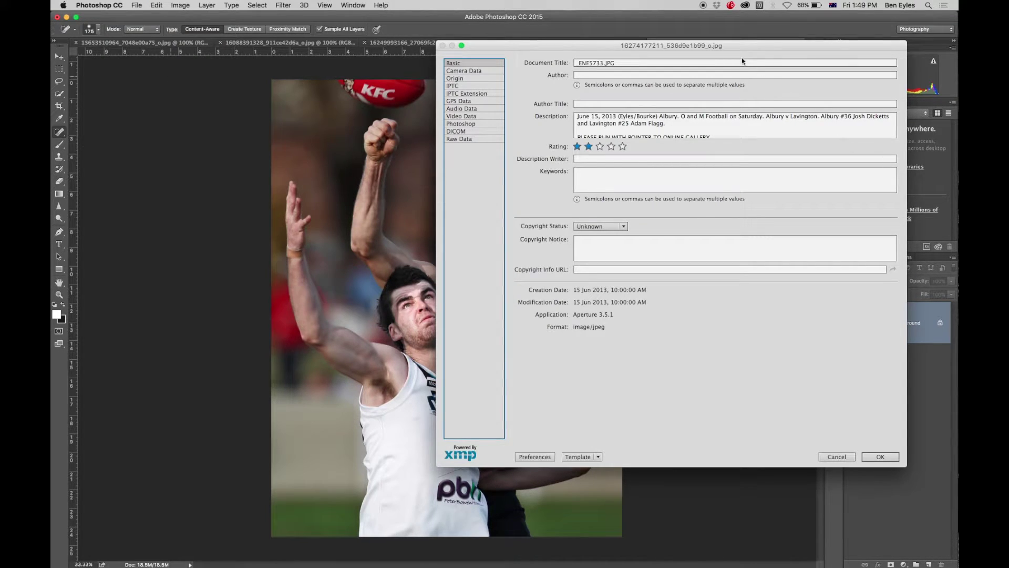
drag(730, 45, 405, 55)
drag(581, 476, 820, 530)
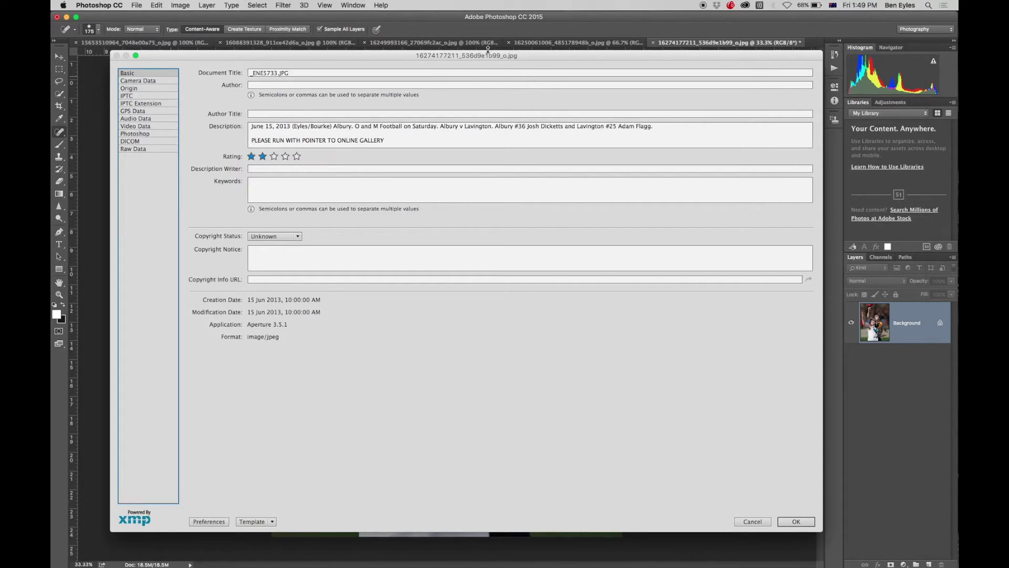
drag(488, 52, 579, 71)
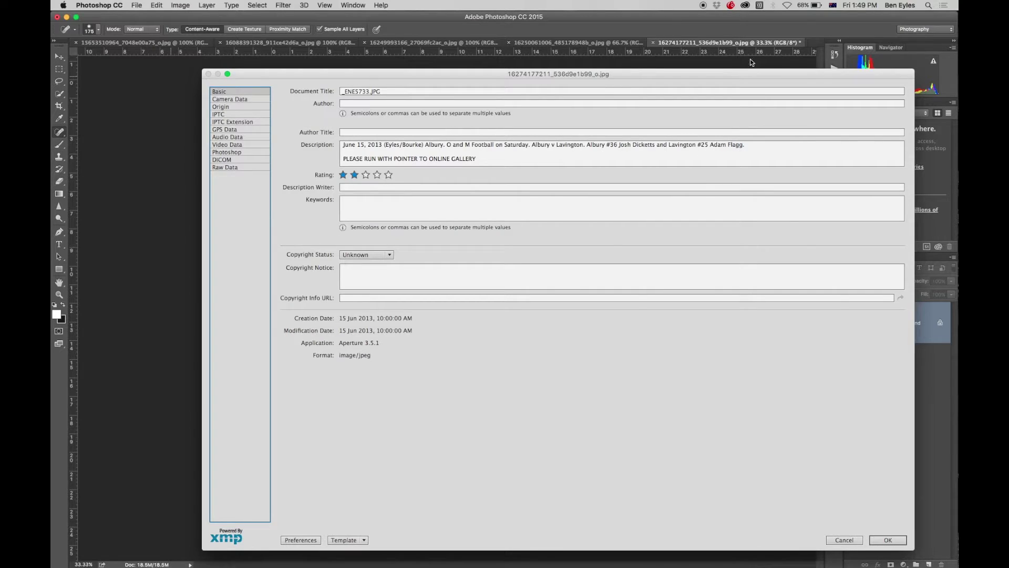
drag(736, 73, 713, 62)
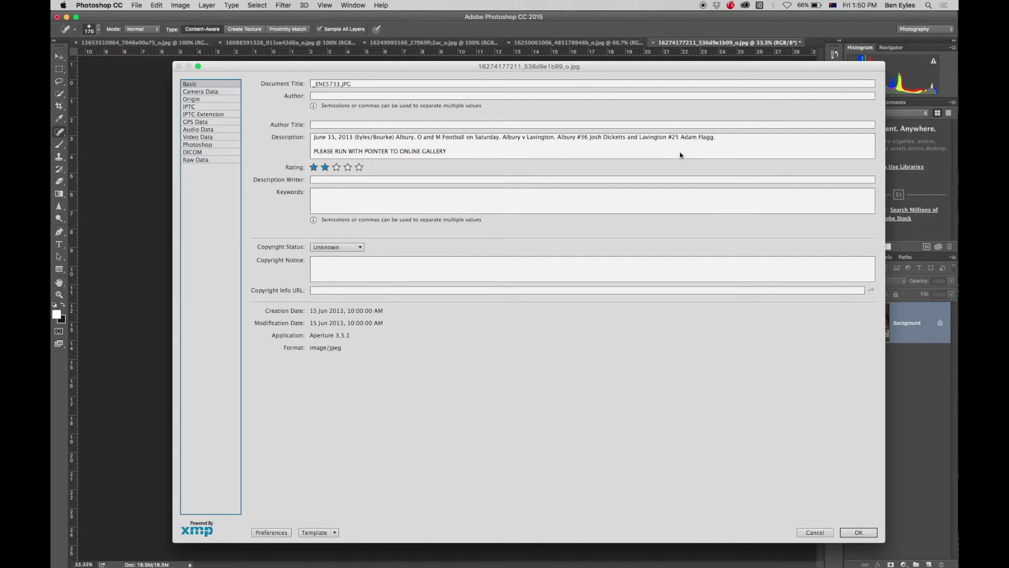
View the football photo's file information at full-screen size, restore the dialog's size, and cancel it
click(563, 139)
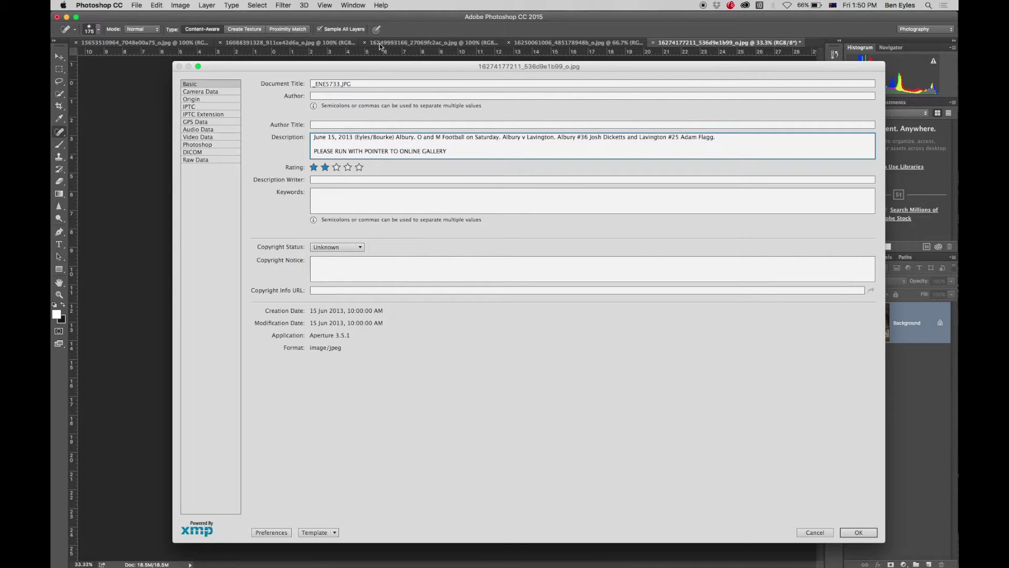
click(198, 67)
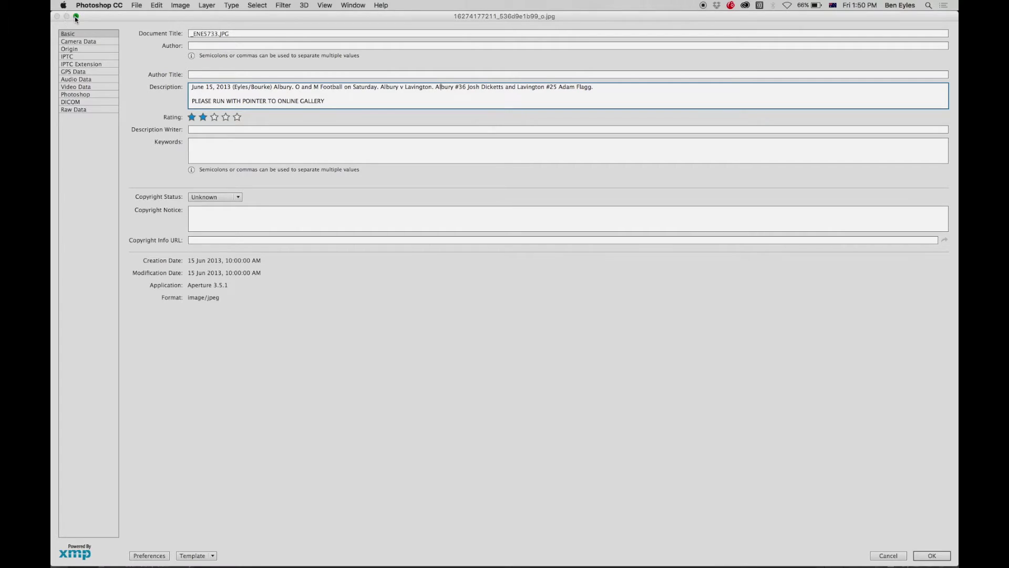
click(76, 17)
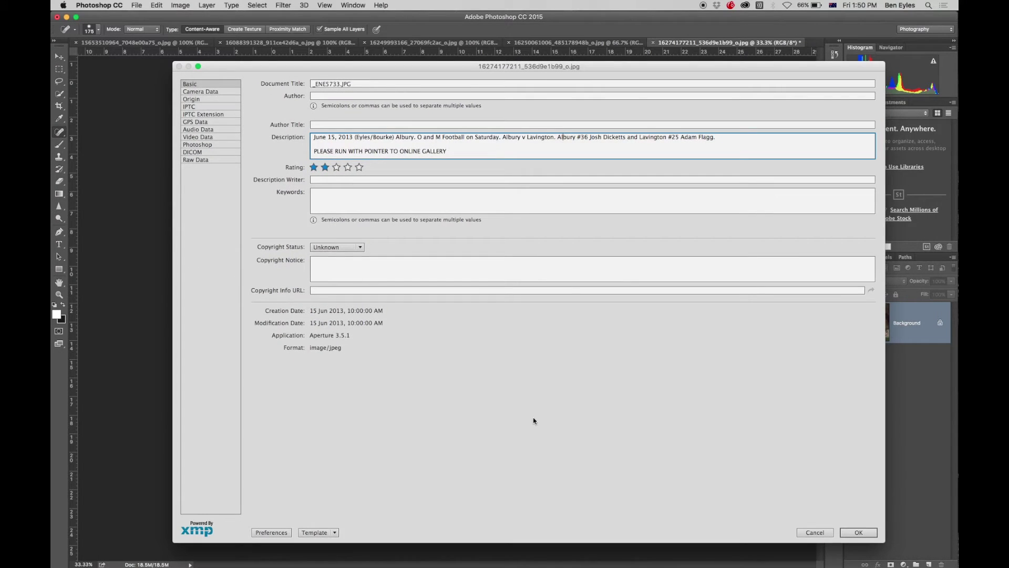
click(815, 535)
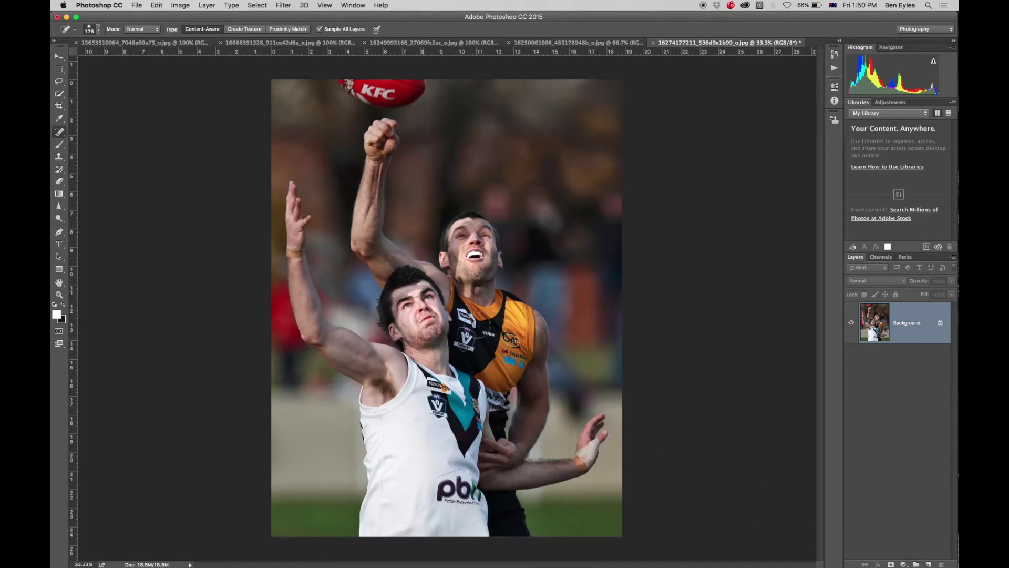